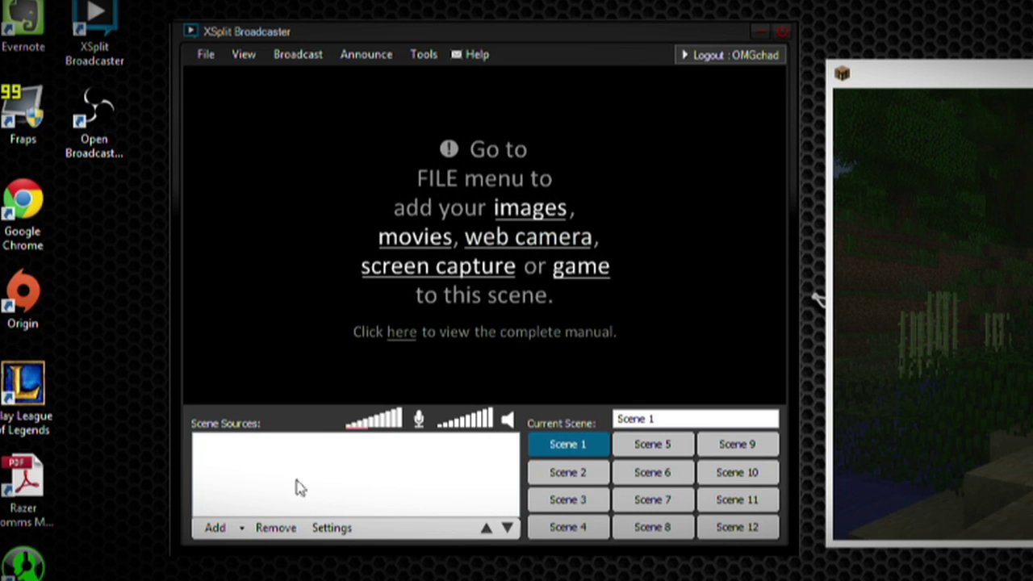
Step: Open the Scene Sources Add menu listing camera, media file, screen region and game sources
{"action": "left_click", "coordinate": [219, 531]}
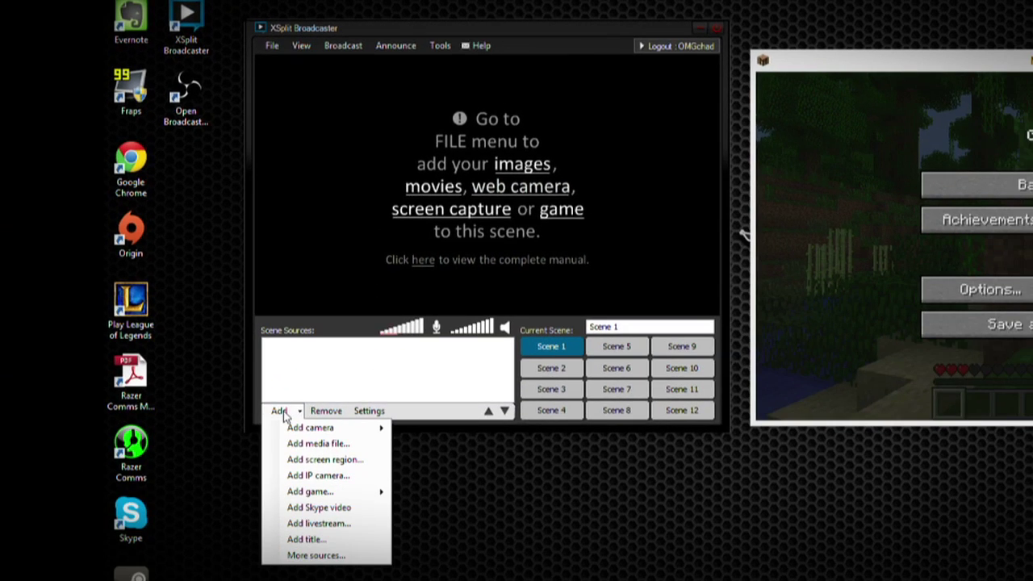
Step: Add the Minecraft 1.6.2 (OpenGL) game capture and stretch it to fill the preview
{"action": "mouse_move", "coordinate": [303, 492]}
{"action": "left_click", "coordinate": [445, 495]}
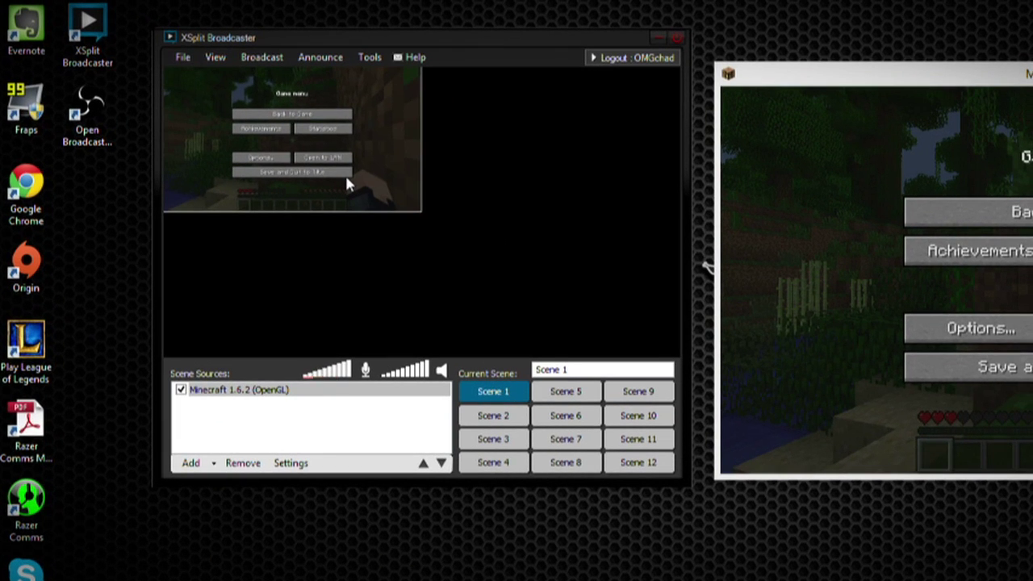
{"action": "left_click", "coordinate": [424, 218]}
{"action": "left_click_drag", "start_coordinate": [423, 218], "coordinate": [883, 433]}
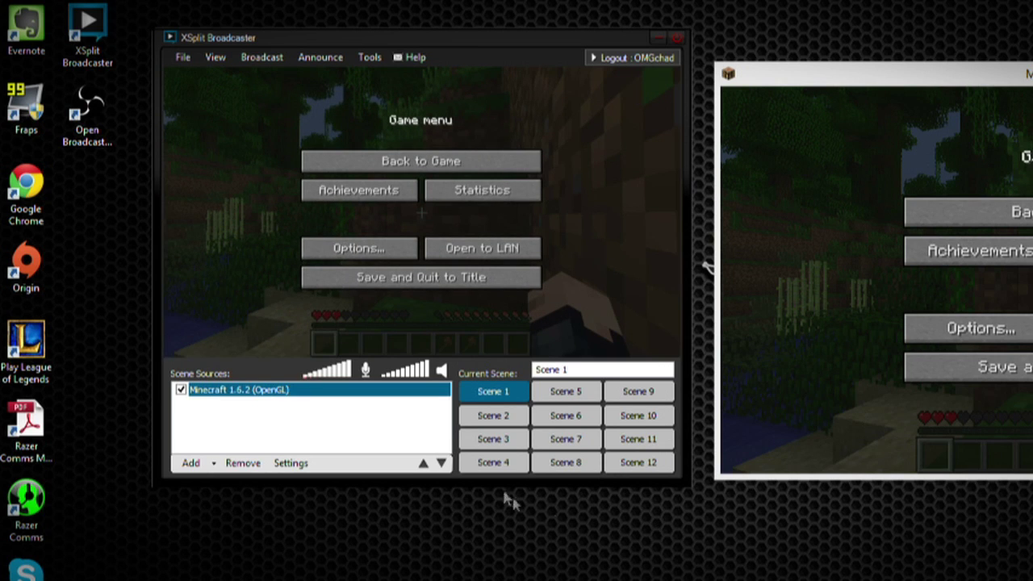
Step: Switch to Scene 2 and add a Minecraft 1.6.2 game capture enlarged to fill the preview
{"action": "left_click", "coordinate": [493, 416]}
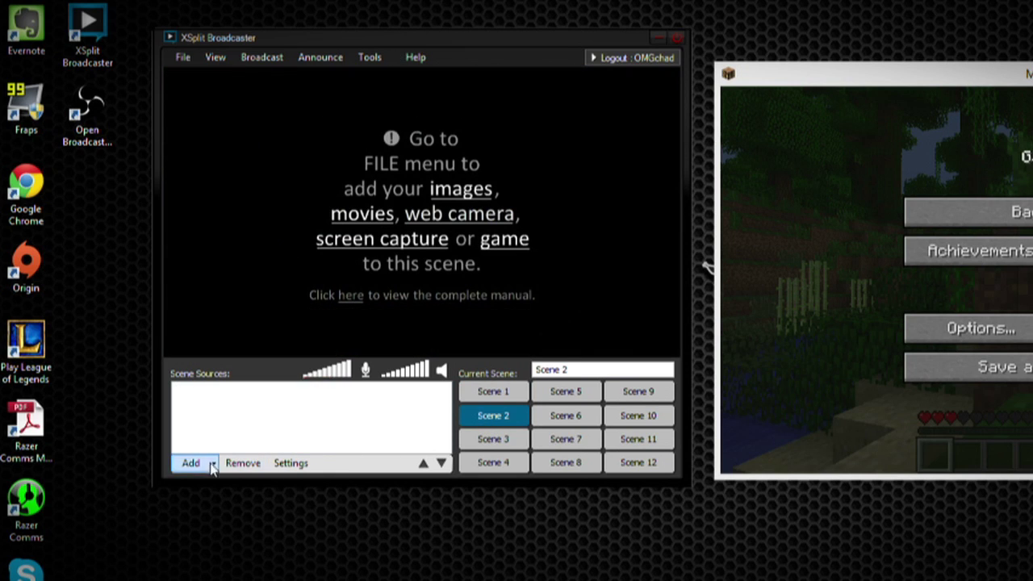
{"action": "left_click", "coordinate": [212, 463]}
{"action": "left_click", "coordinate": [197, 465]}
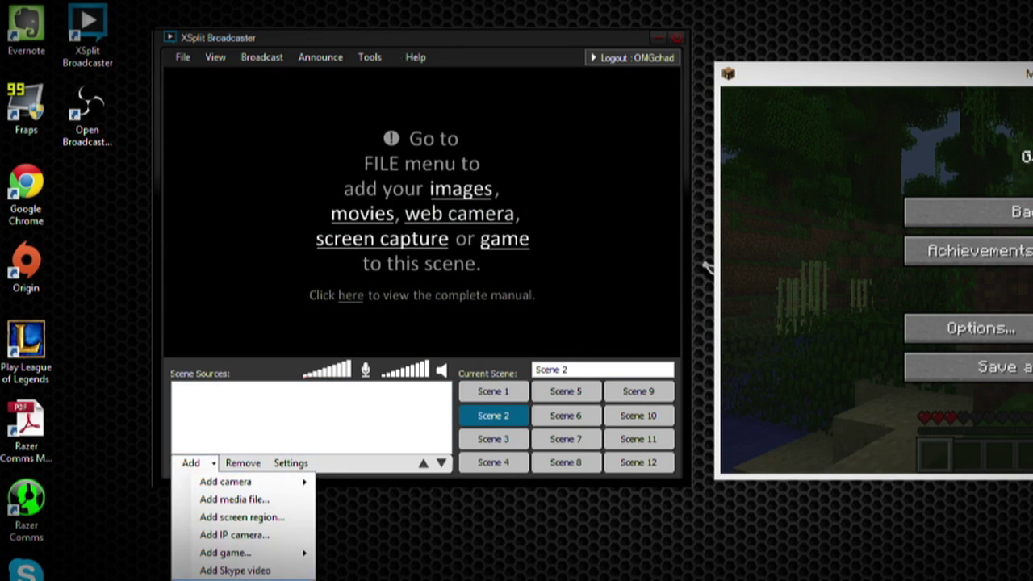
{"action": "mouse_move", "coordinate": [248, 557]}
{"action": "left_click", "coordinate": [375, 557]}
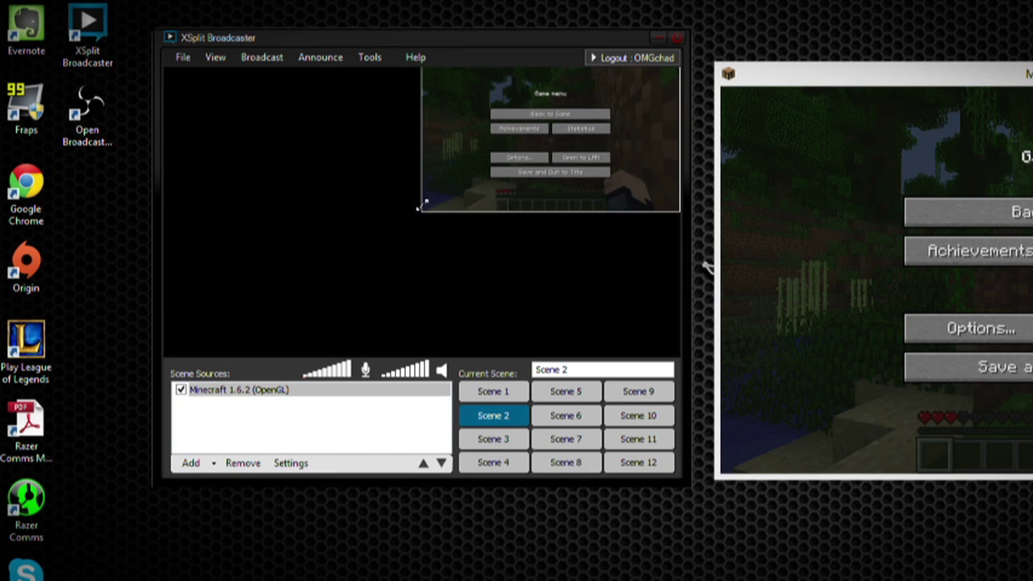
{"action": "left_click_drag", "start_coordinate": [421, 213], "coordinate": [150, 371]}
{"action": "left_click", "coordinate": [292, 394]}
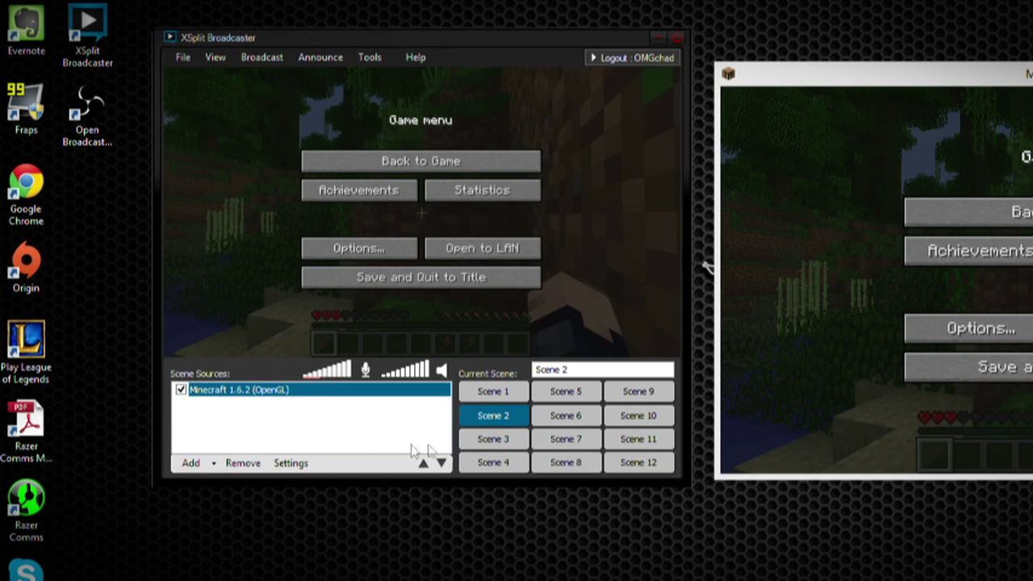
Step: Add the SC-20FHL11149M webcam and shrink it into a small lower-left corner overlay
{"action": "left_click", "coordinate": [192, 464]}
{"action": "left_click", "coordinate": [295, 474]}
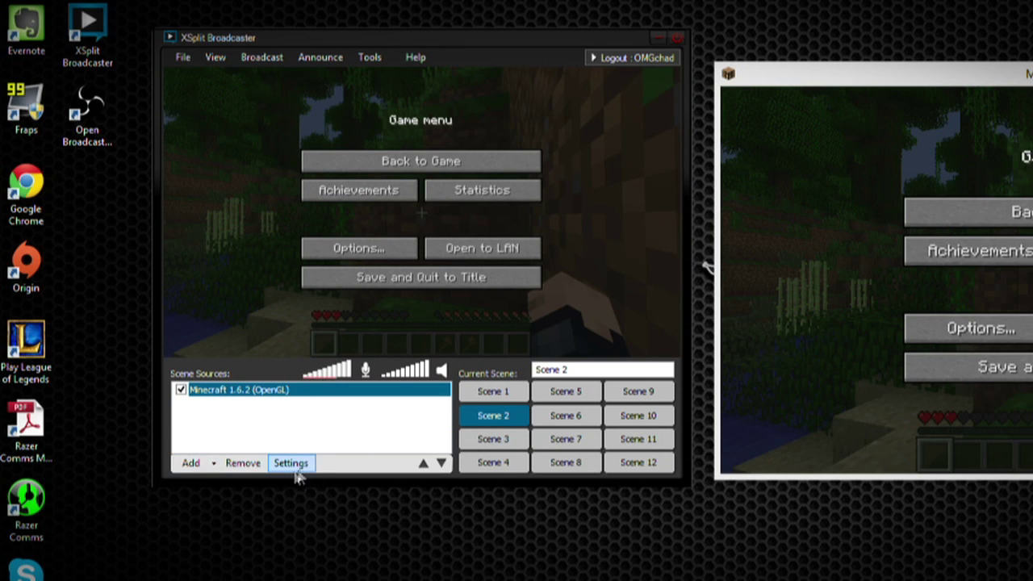
{"action": "left_click", "coordinate": [199, 467]}
{"action": "mouse_move", "coordinate": [242, 482]}
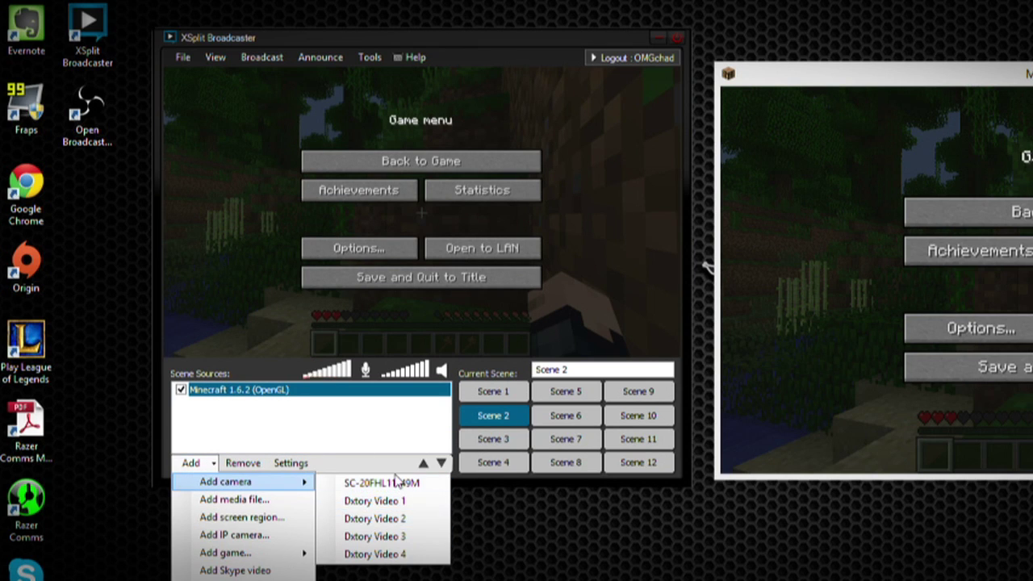
{"action": "left_click", "coordinate": [397, 482]}
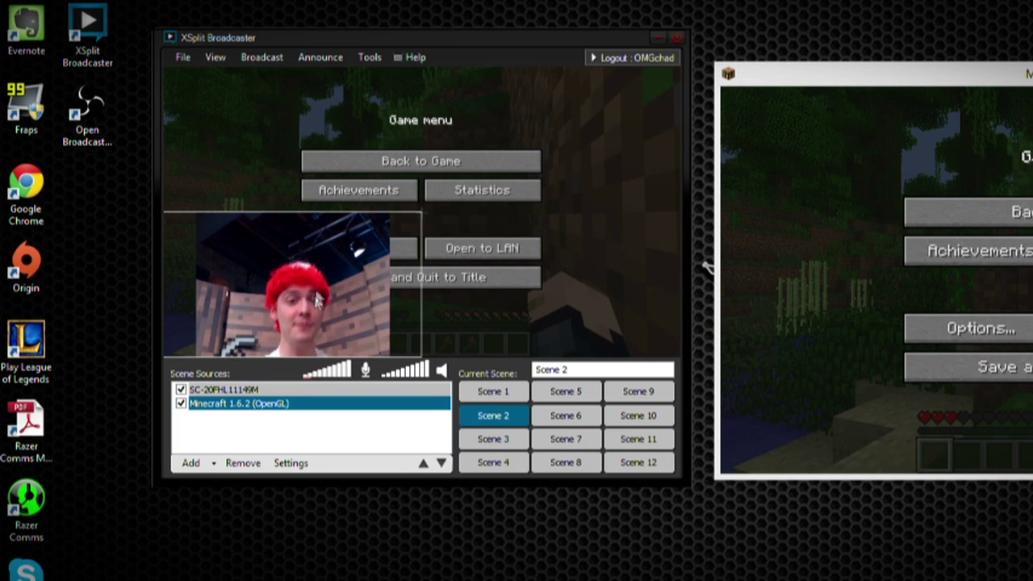
{"action": "left_click", "coordinate": [379, 255]}
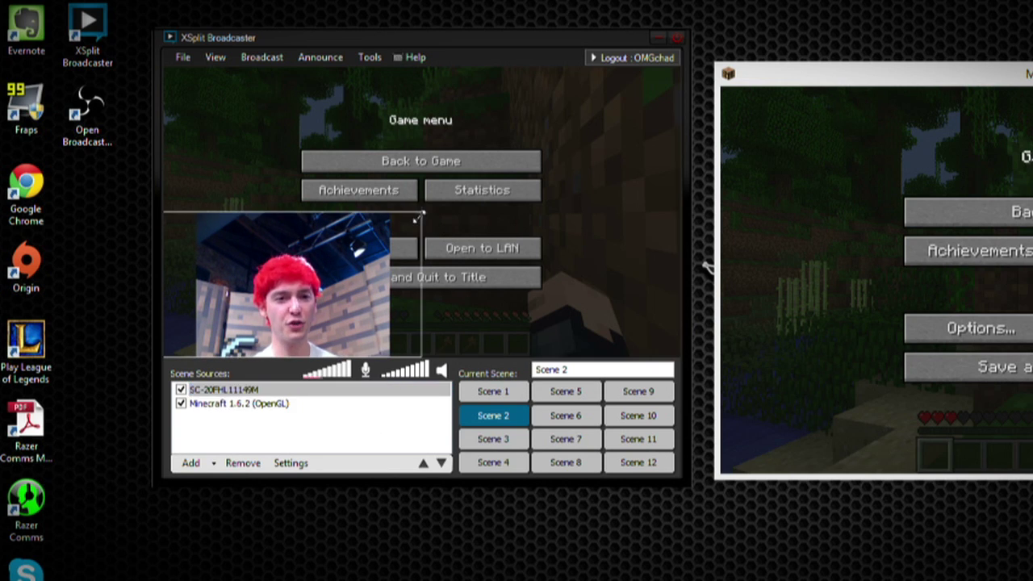
{"action": "left_click_drag", "start_coordinate": [416, 211], "coordinate": [278, 303]}
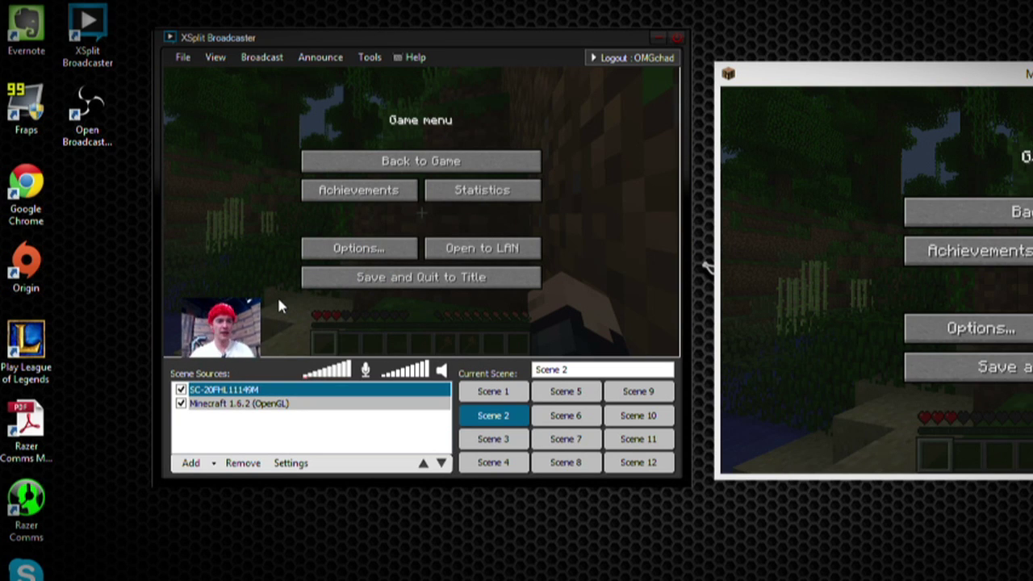
{"action": "left_click", "coordinate": [215, 463]}
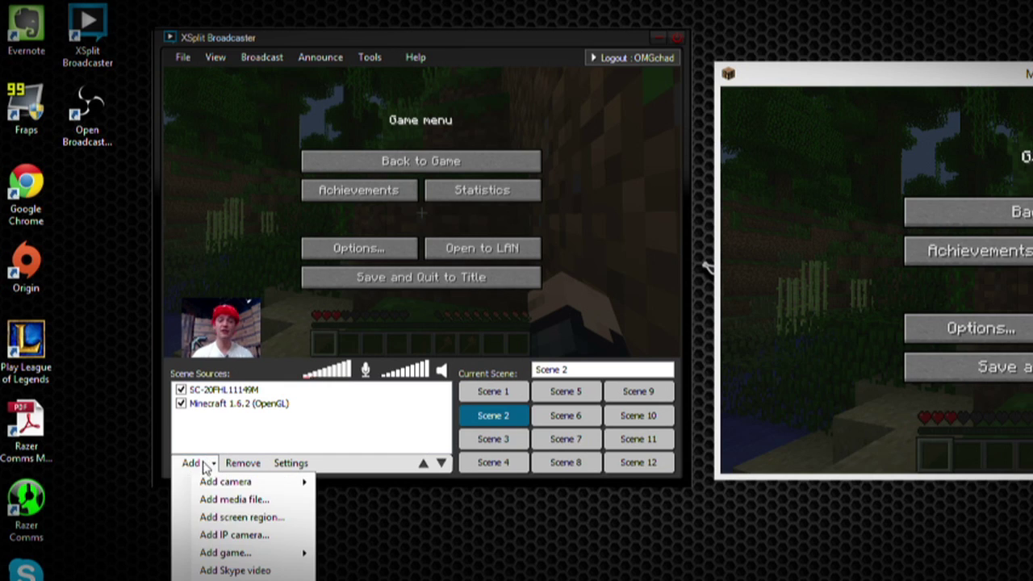
Step: Add a text title source reading 'OMGchad's Stream!' to Scene 2
{"action": "left_click", "coordinate": [242, 579]}
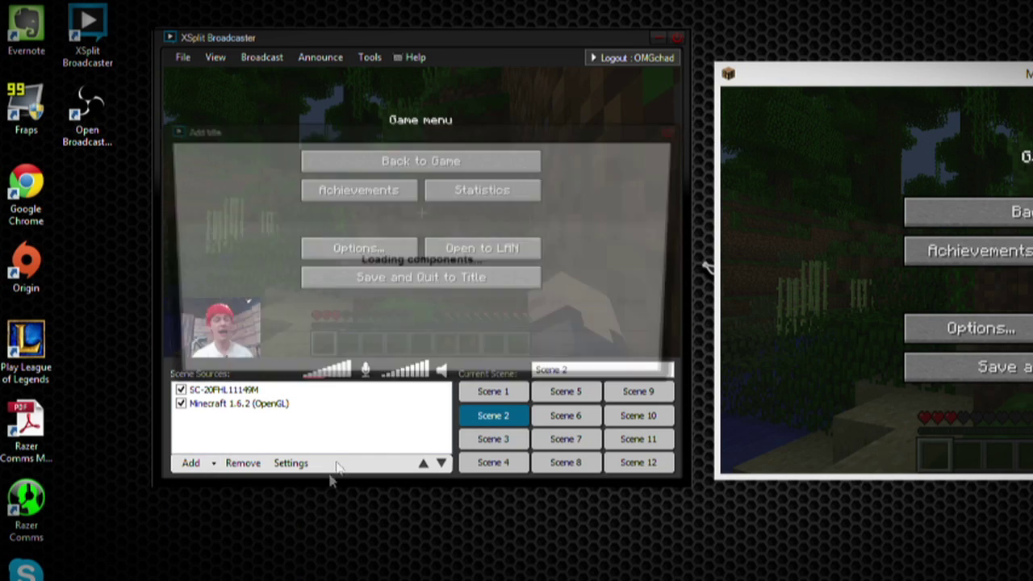
{"action": "left_click", "coordinate": [284, 188]}
{"action": "left_click_drag", "start_coordinate": [284, 188], "coordinate": [73, 108]}
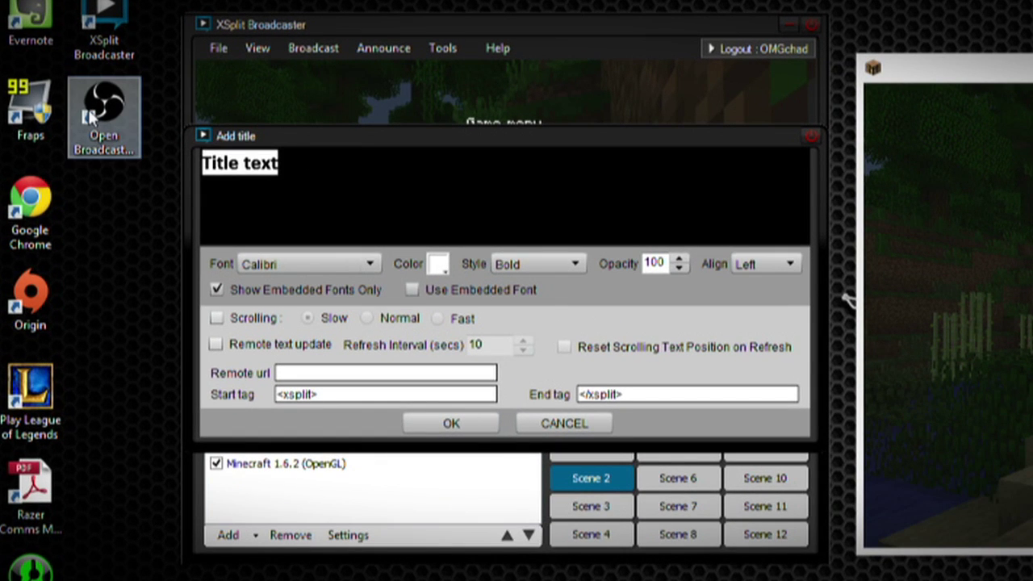
{"action": "type", "text": "OMGchad's Stream"}
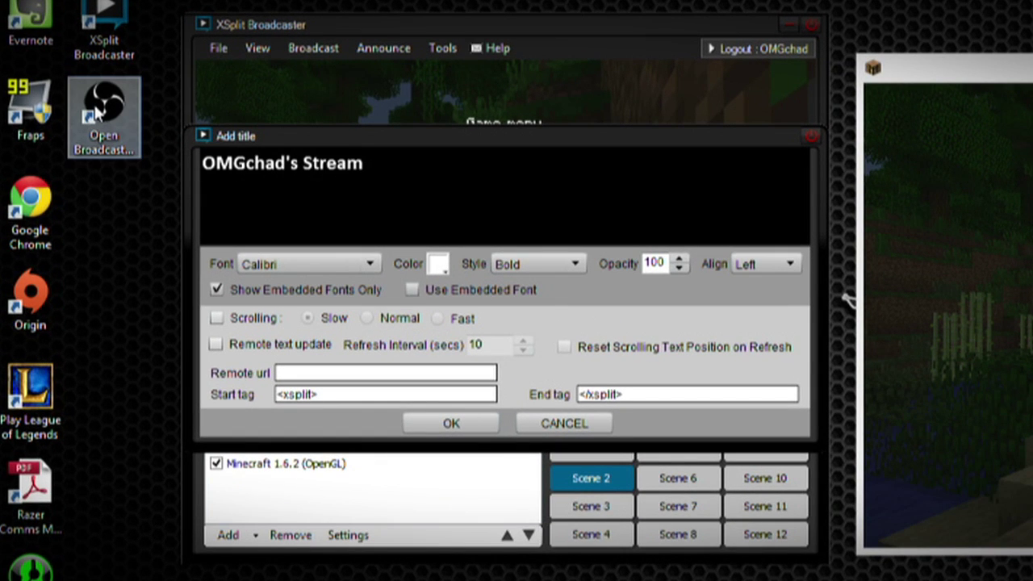
{"action": "type", "text": "!"}
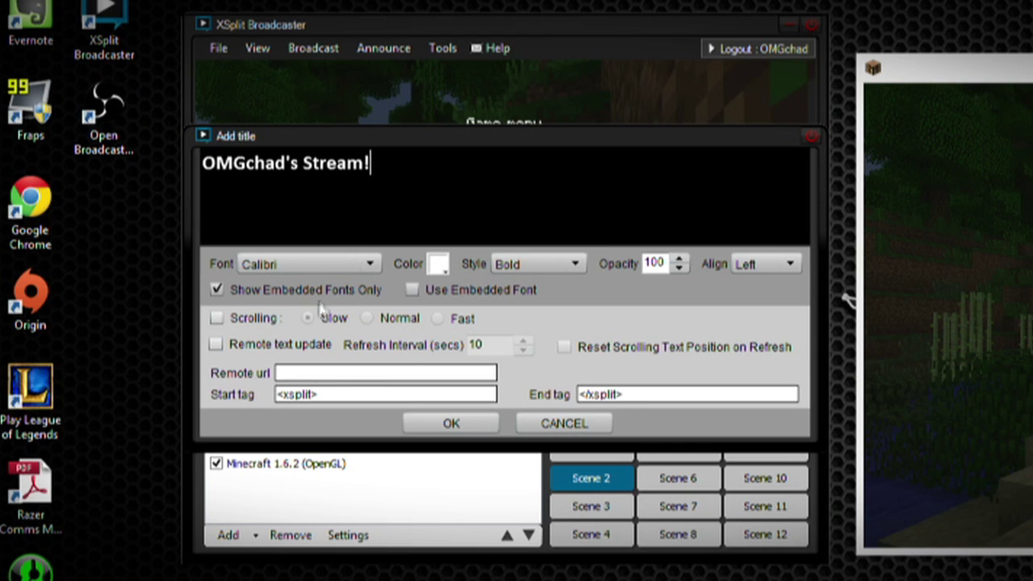
{"action": "left_click", "coordinate": [450, 424]}
Step: Move the title to the top-left and resize it so the full line fits
{"action": "left_click_drag", "start_coordinate": [575, 281], "coordinate": [432, 129]}
{"action": "left_click_drag", "start_coordinate": [502, 119], "coordinate": [815, 121]}
{"action": "left_click", "coordinate": [599, 234]}
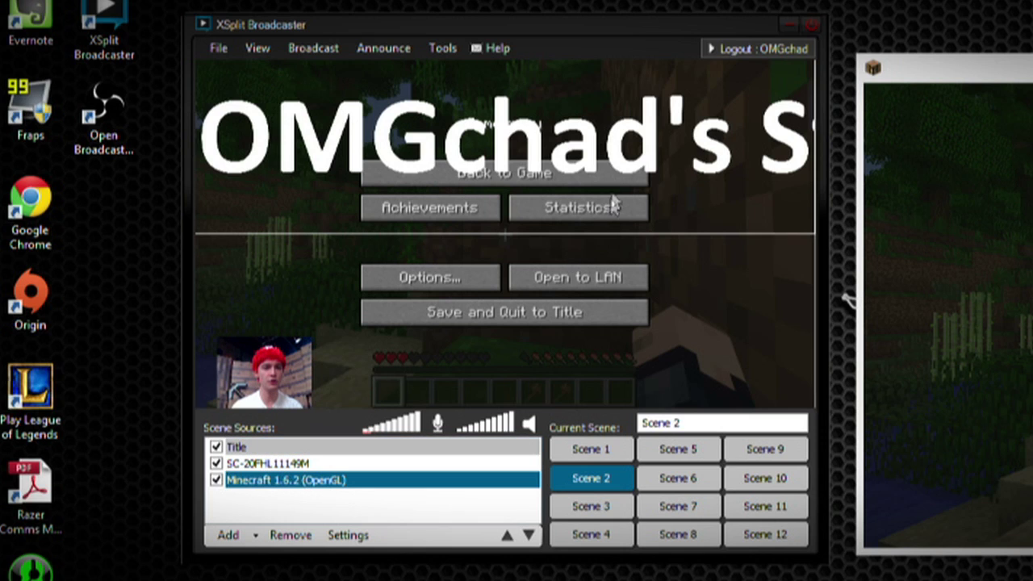
{"action": "left_click_drag", "start_coordinate": [619, 202], "coordinate": [614, 142]}
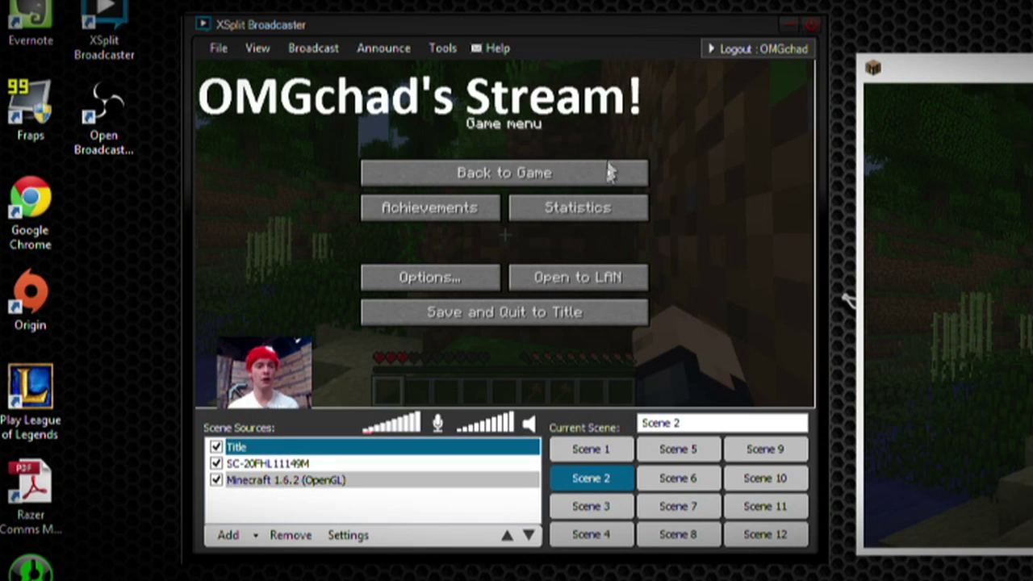
Step: View Scene 1, then Scene 2 with its title and webcam, and end on empty Scene 3
{"action": "left_click", "coordinate": [593, 452]}
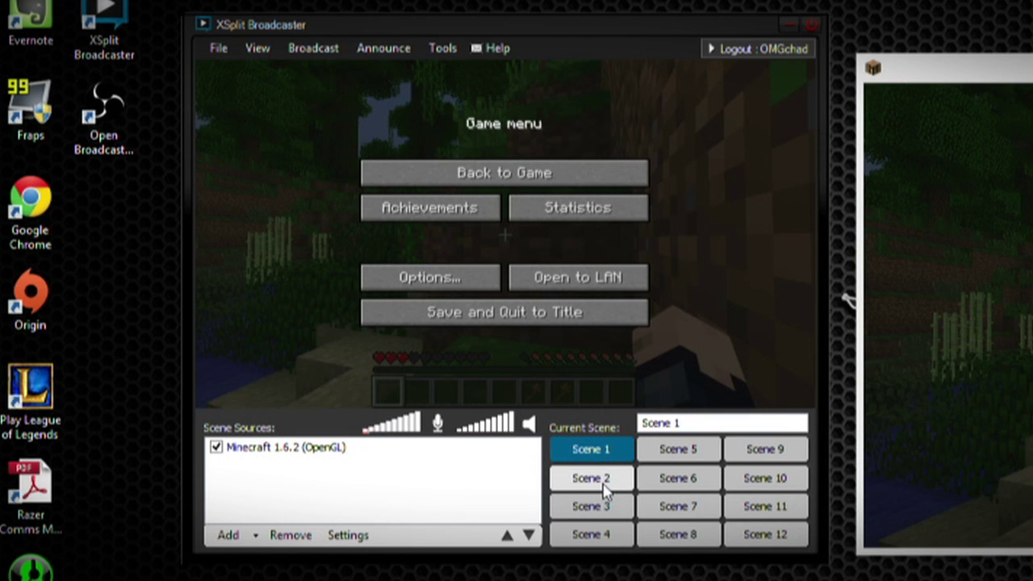
{"action": "left_click", "coordinate": [607, 490]}
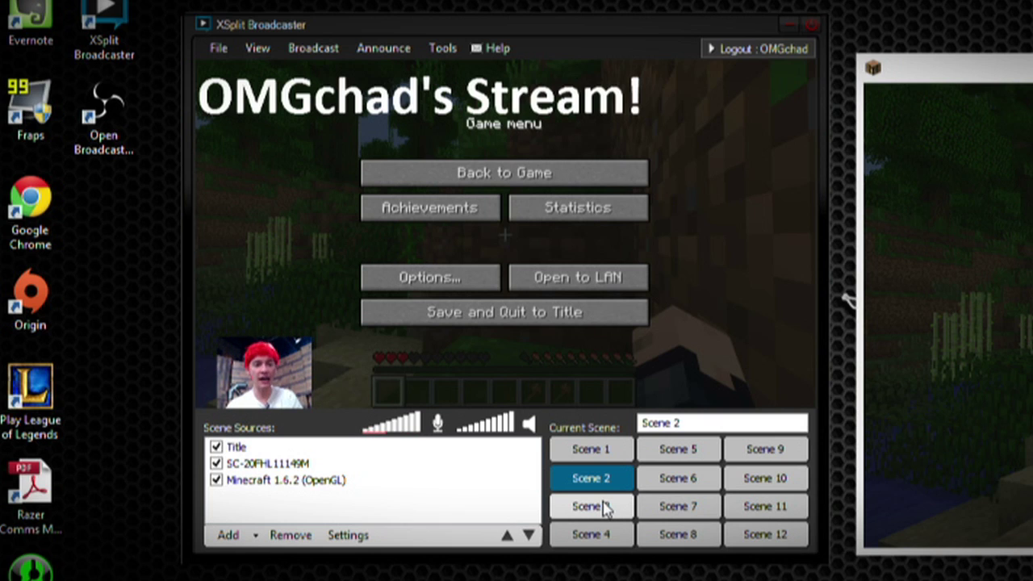
{"action": "left_click", "coordinate": [605, 506]}
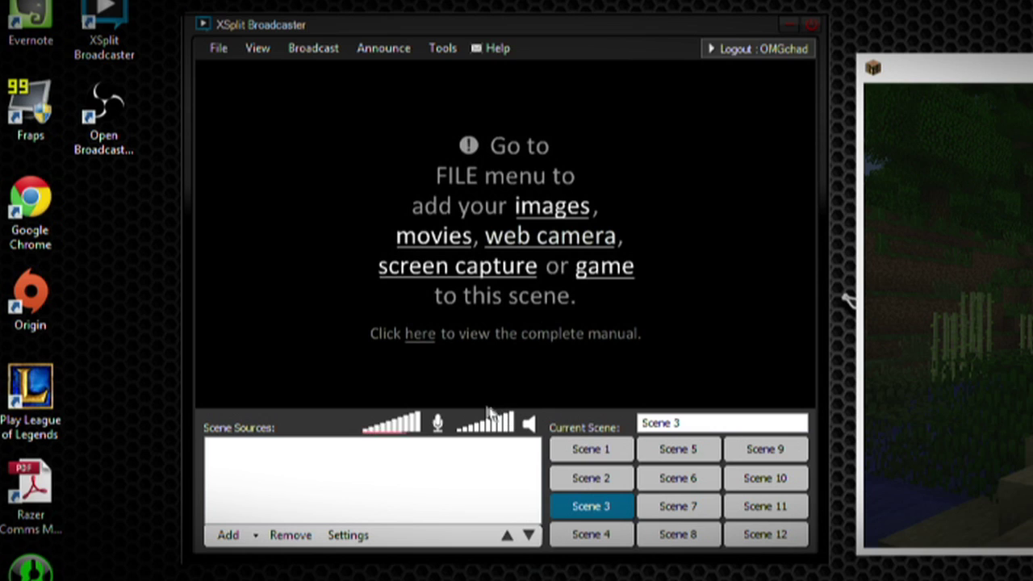
Step: Check Local Recording settings (X.264 Standard, AAC LC HQ 96 kbps, mp4) and close them
{"action": "left_click", "coordinate": [313, 49]}
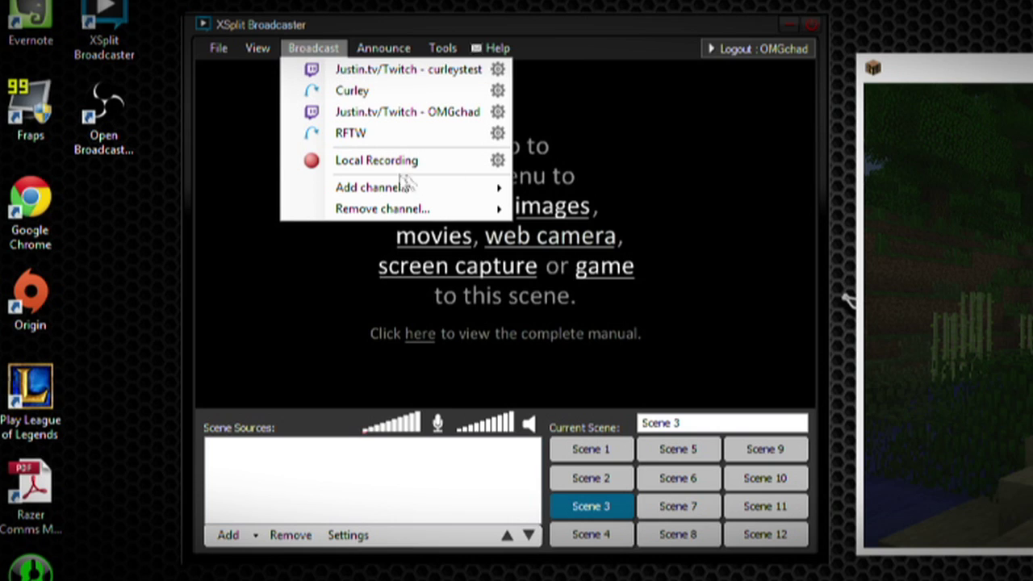
{"action": "left_click", "coordinate": [447, 166]}
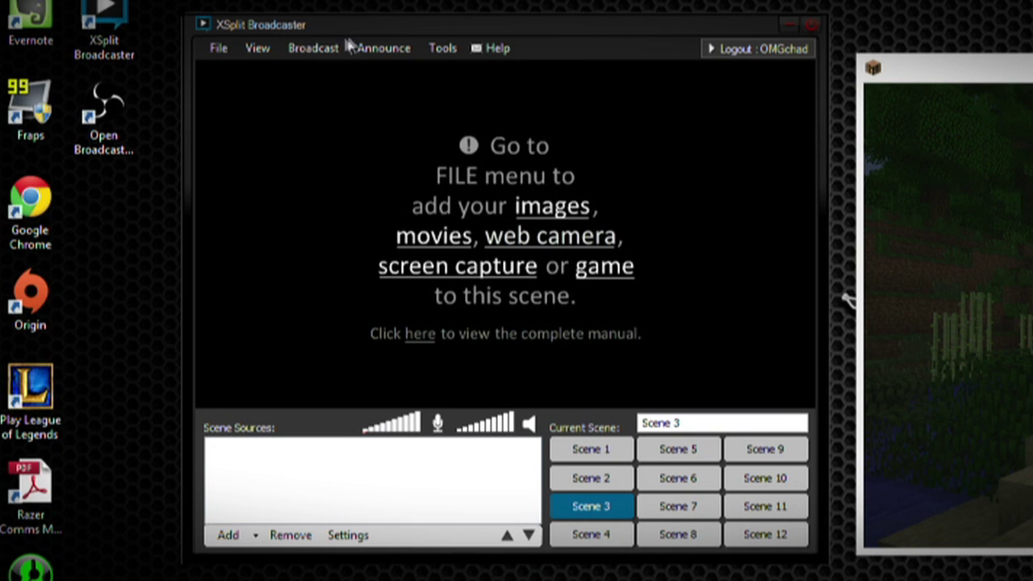
{"action": "left_click", "coordinate": [335, 48]}
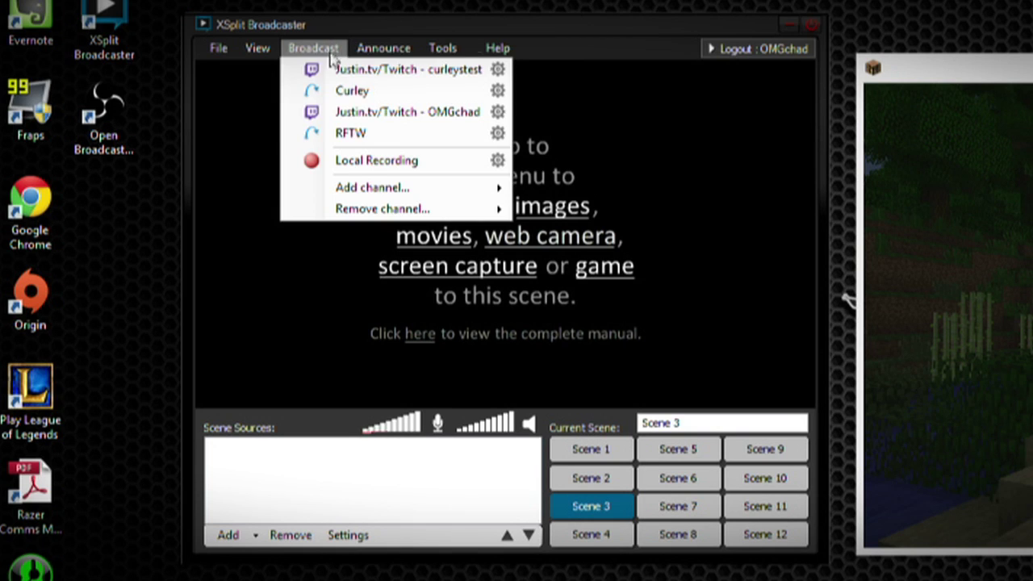
{"action": "left_click", "coordinate": [497, 160]}
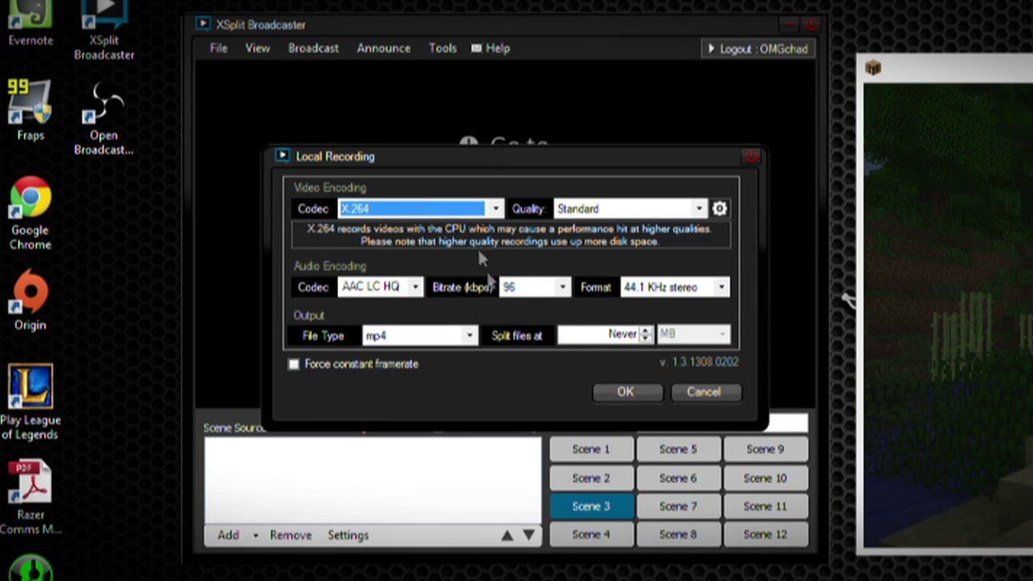
{"action": "left_click", "coordinate": [627, 391]}
Step: Browse the Add channel types and Announce channel lists, then open the Tools menu
{"action": "left_click", "coordinate": [337, 50]}
{"action": "left_click", "coordinate": [325, 47]}
{"action": "left_click", "coordinate": [324, 47]}
{"action": "mouse_move", "coordinate": [351, 194]}
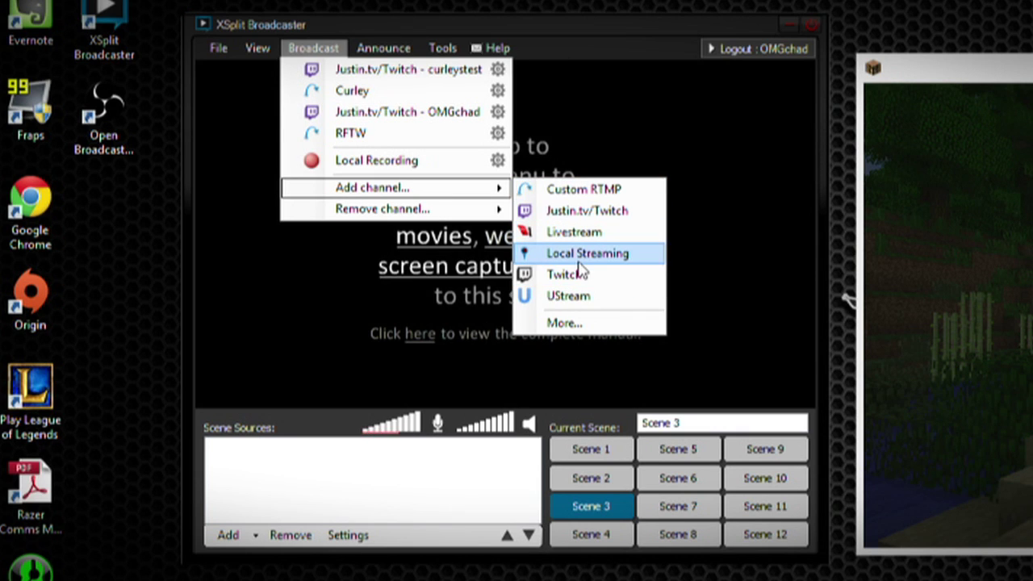
{"action": "left_click", "coordinate": [398, 56]}
{"action": "left_click", "coordinate": [396, 55]}
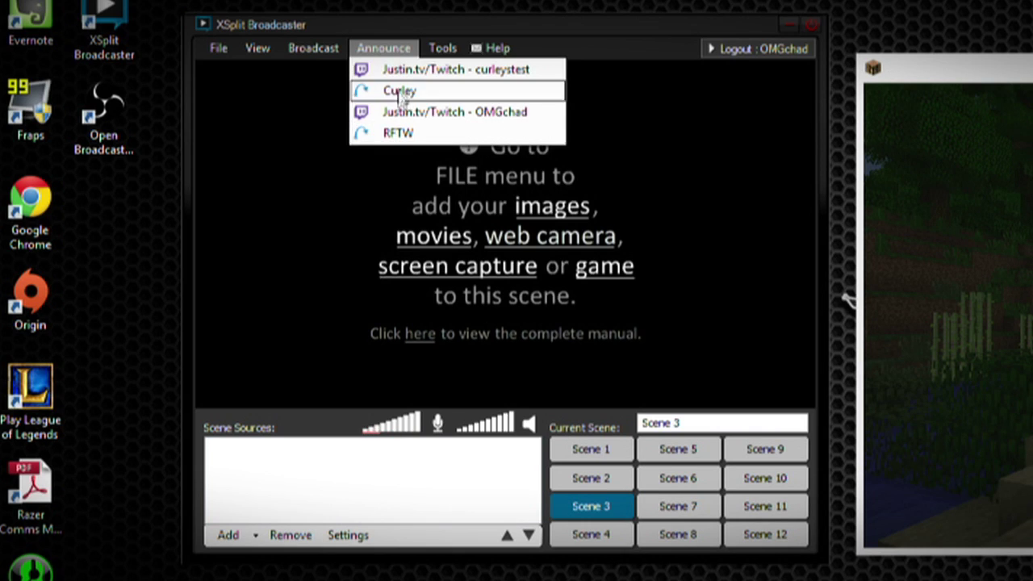
{"action": "left_click", "coordinate": [443, 48]}
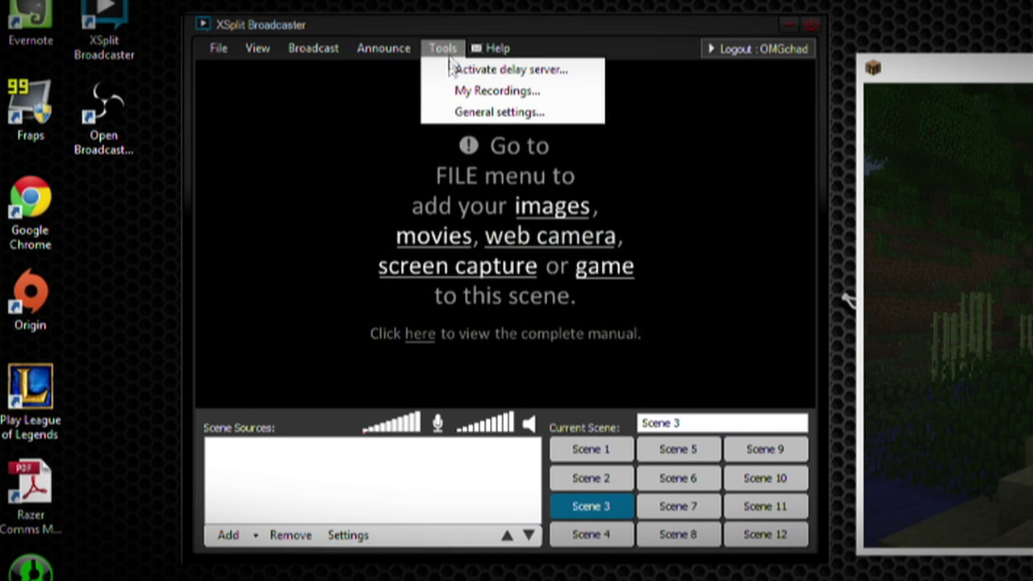
Step: In General settings, keep the microphone on Realtek High Definition Audio and cancel
{"action": "left_click", "coordinate": [484, 112]}
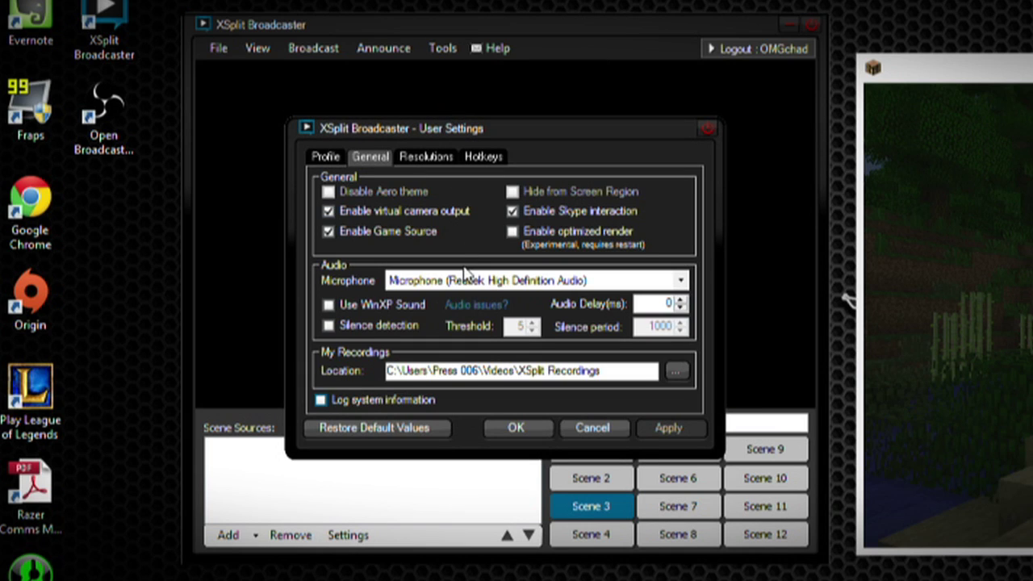
{"action": "left_click", "coordinate": [673, 281]}
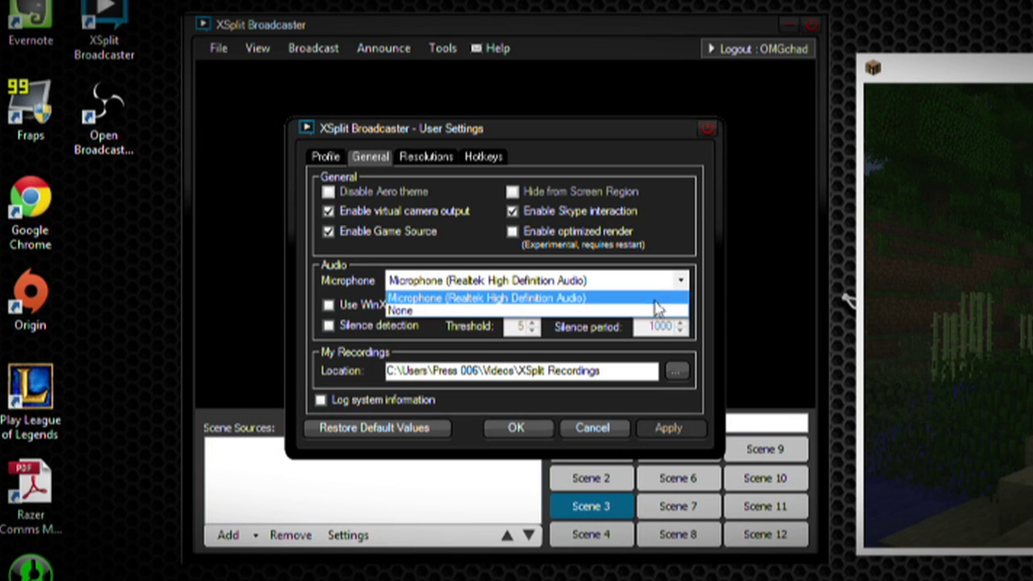
{"action": "left_click", "coordinate": [686, 280]}
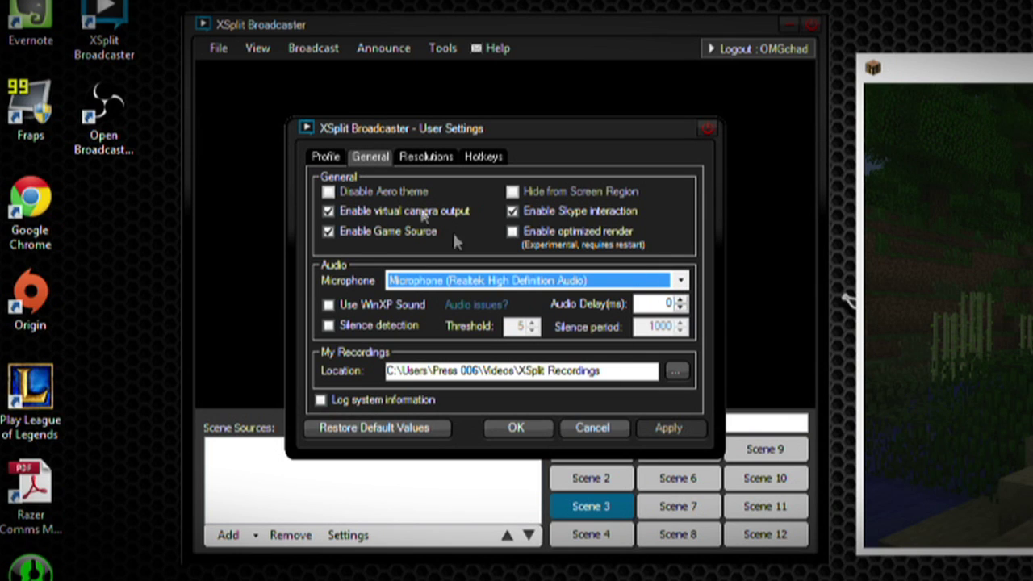
{"action": "left_click", "coordinate": [595, 427]}
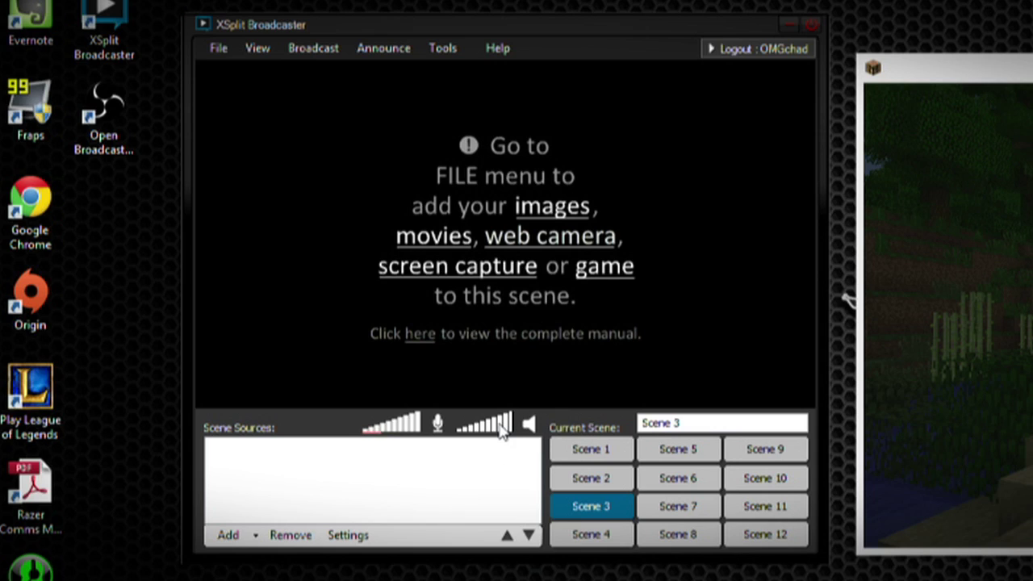
Step: Test the microphone level on the volume bars and show the Broadcast channel list
{"action": "left_click_drag", "start_coordinate": [388, 434], "coordinate": [415, 439]}
{"action": "left_click", "coordinate": [319, 57]}
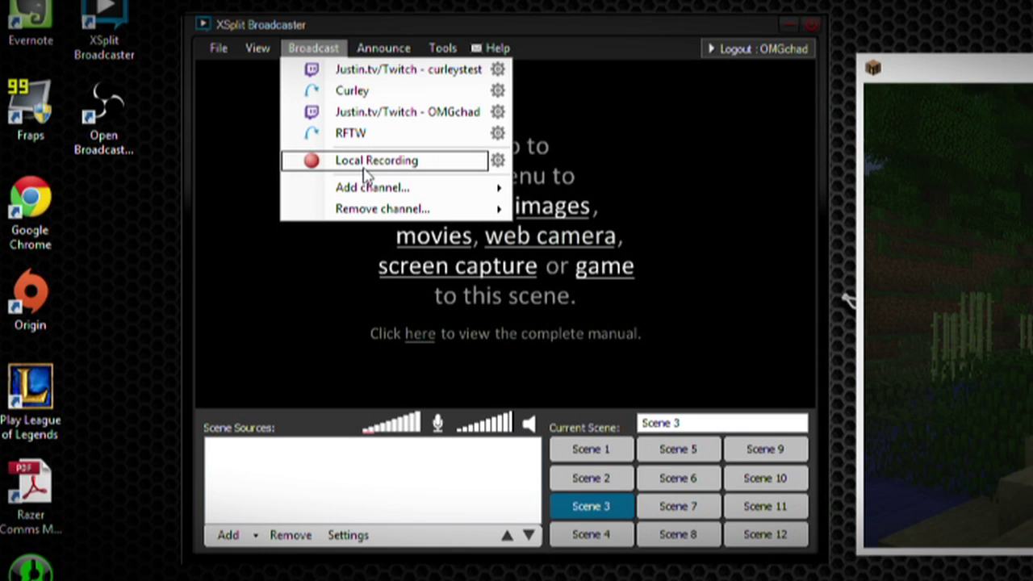
Step: Reopen Local Recording settings to view X.264 Standard video, AAC 96 kbps audio and mp4 output
{"action": "left_click", "coordinate": [498, 161]}
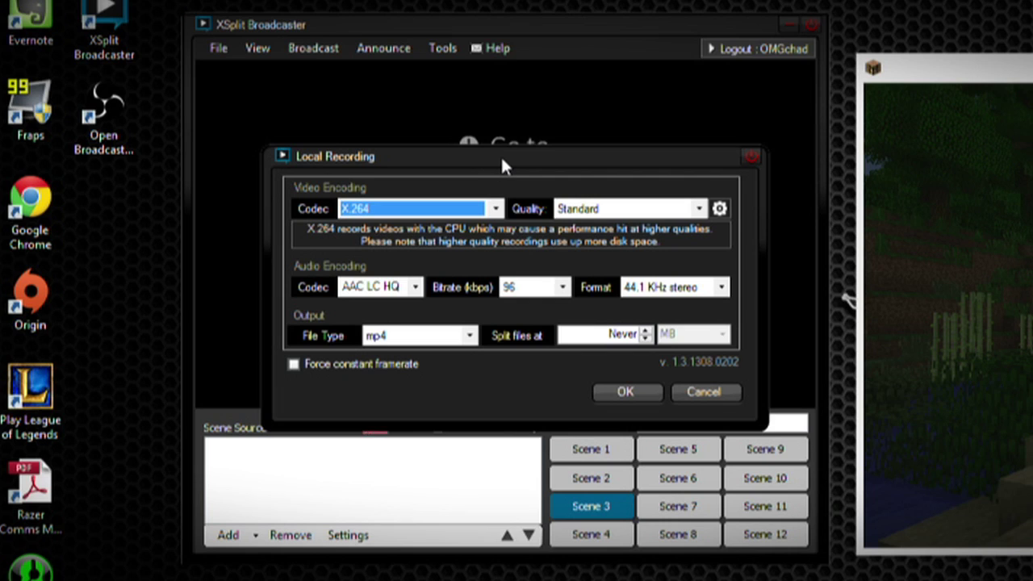